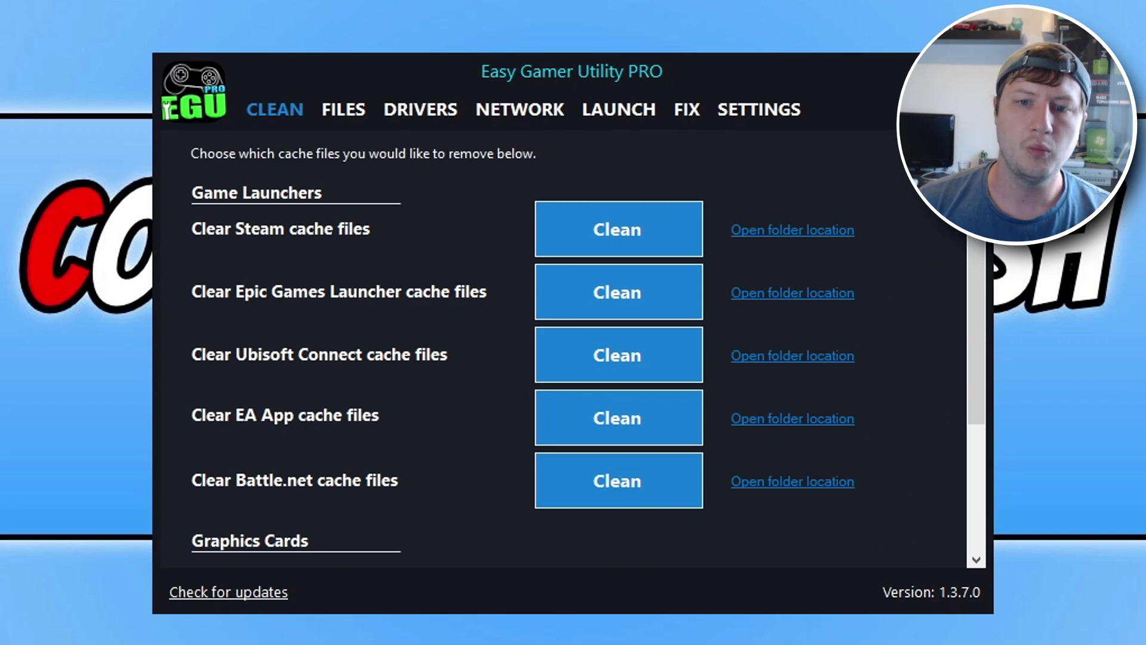
On the FIX page, choose armoredcore6.exe, set its launcher to Steam, and run Attempt Fix.
left_click(684, 114)
scroll(965, 292, "down", 5)
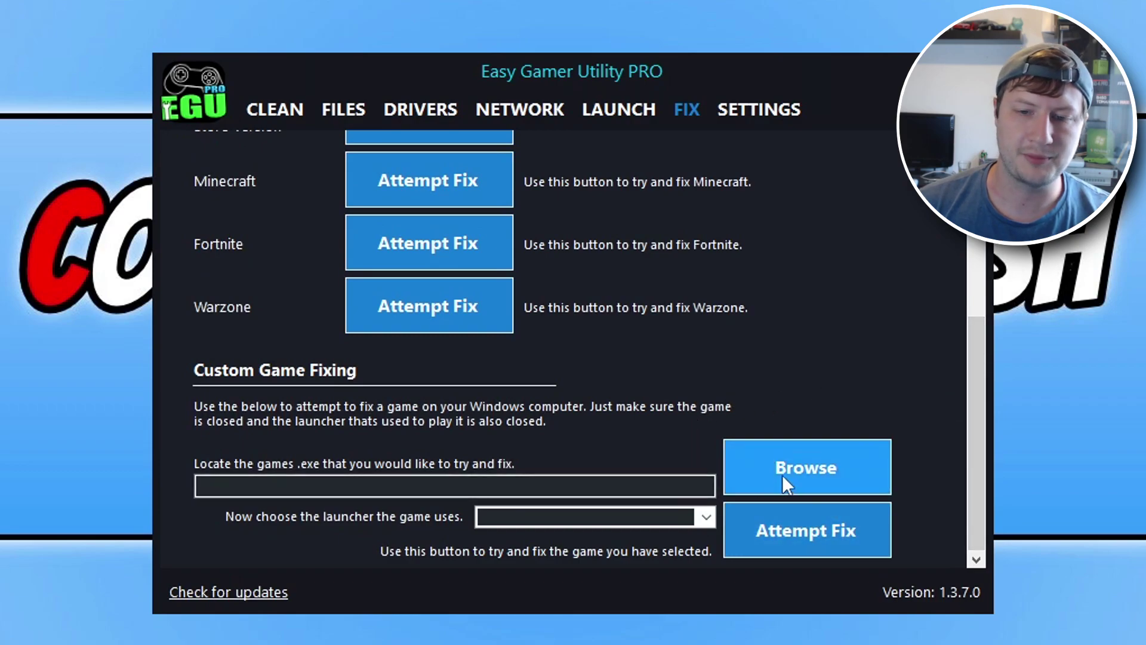
left_click(823, 470)
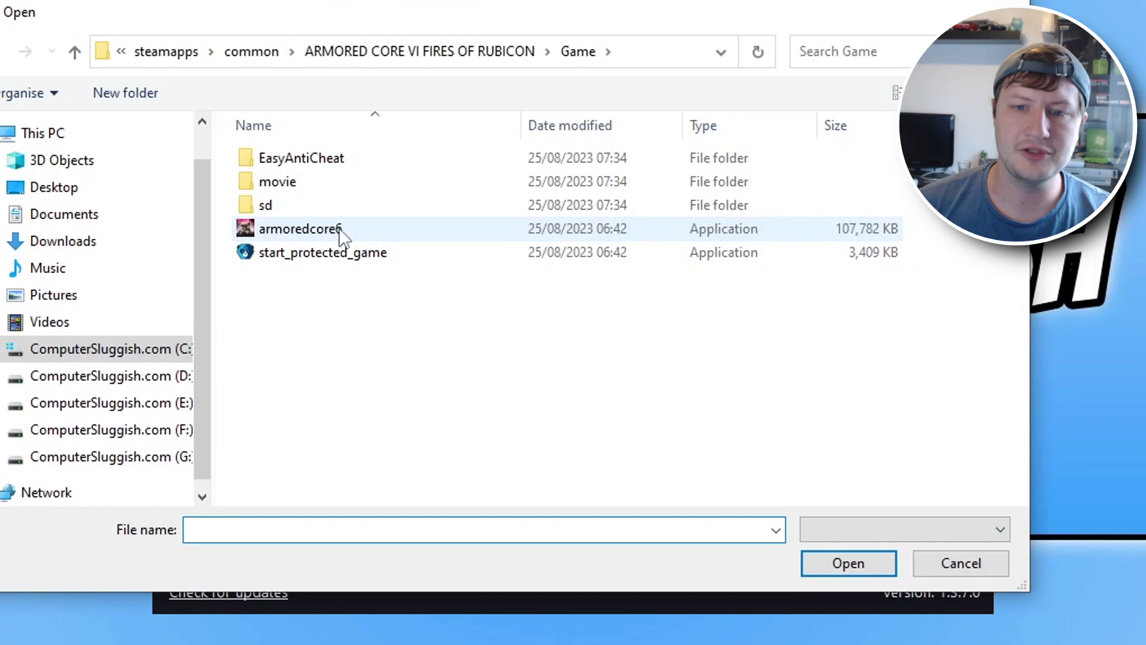
left_click(338, 234)
left_click(859, 567)
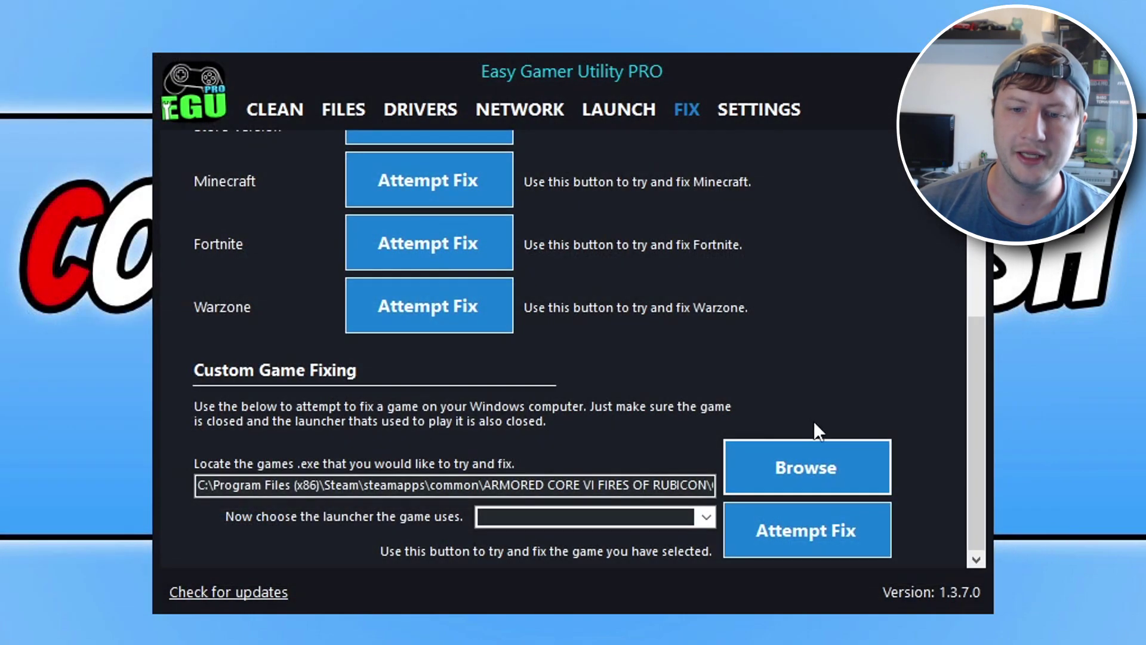
left_click(705, 517)
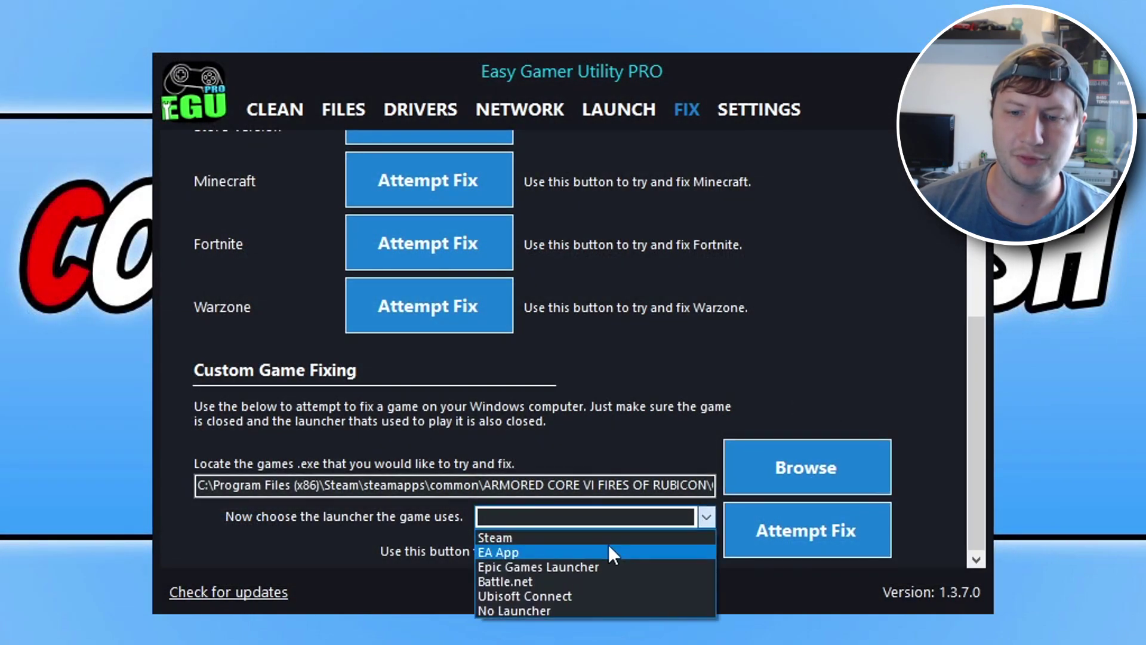
left_click(603, 538)
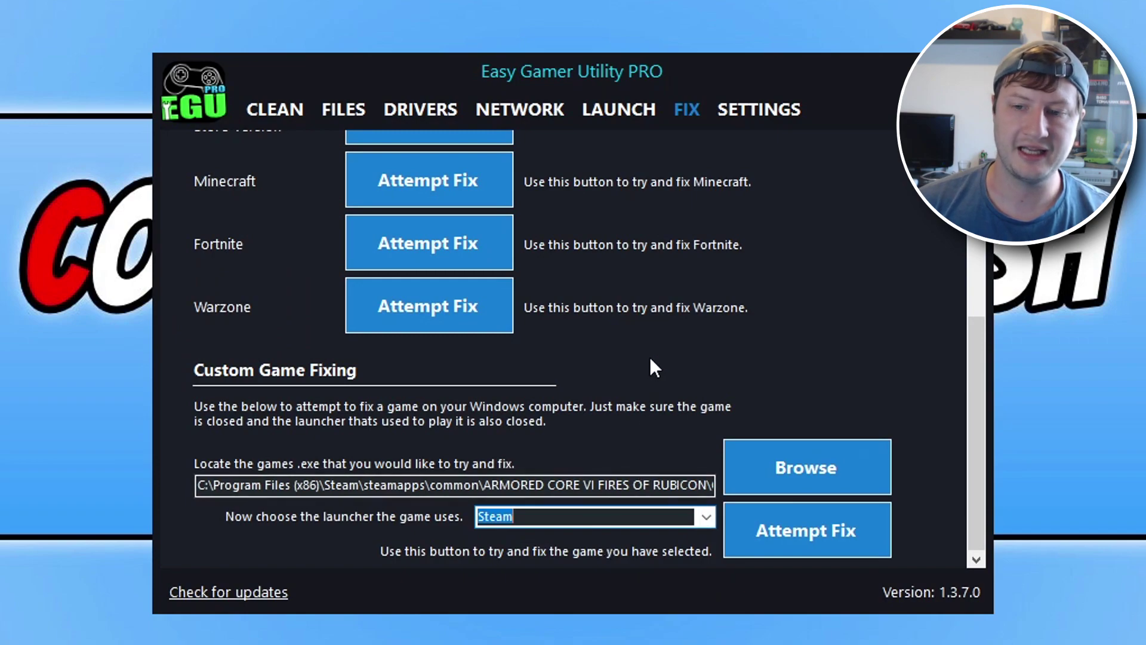
left_click(844, 529)
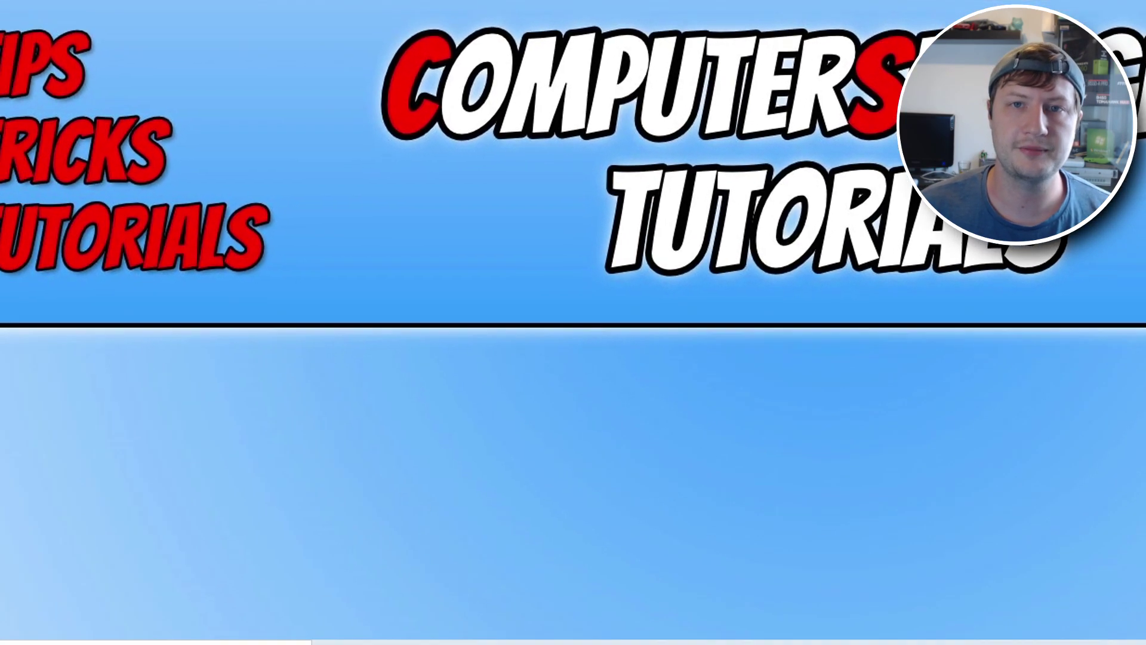
right_click(18, 624)
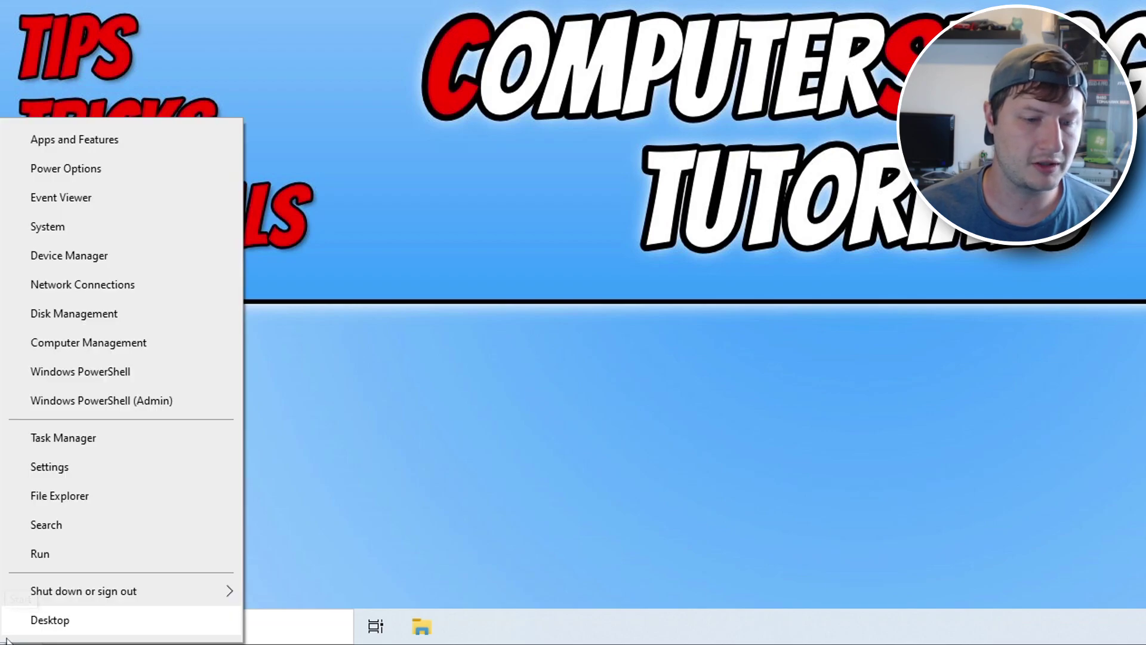
left_click(93, 469)
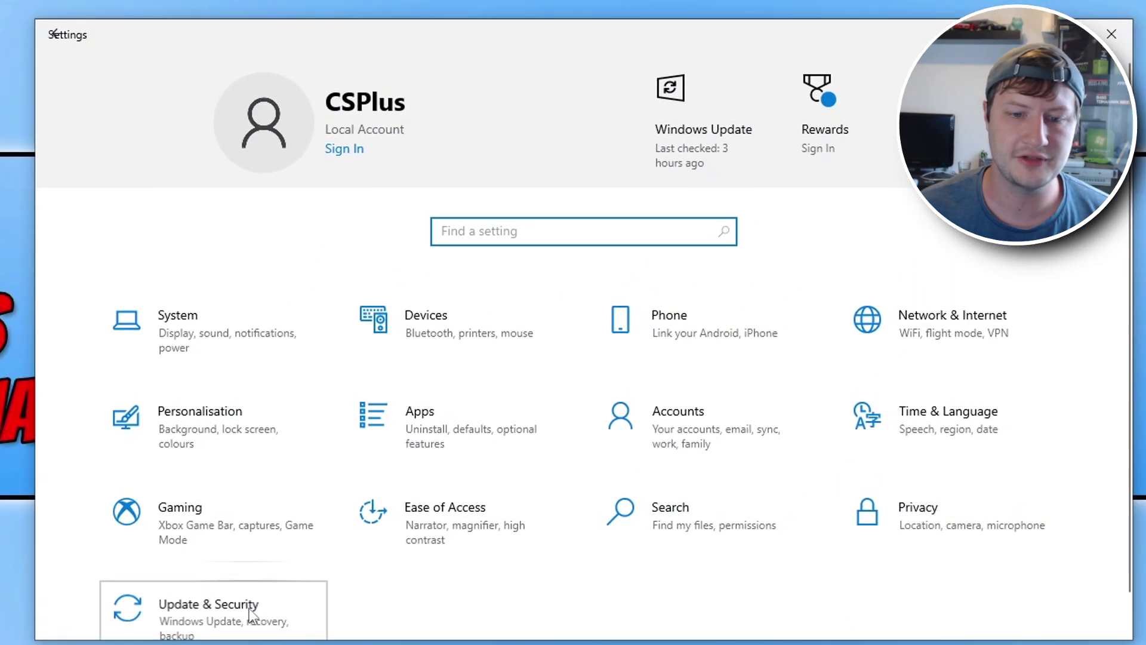
left_click(295, 558)
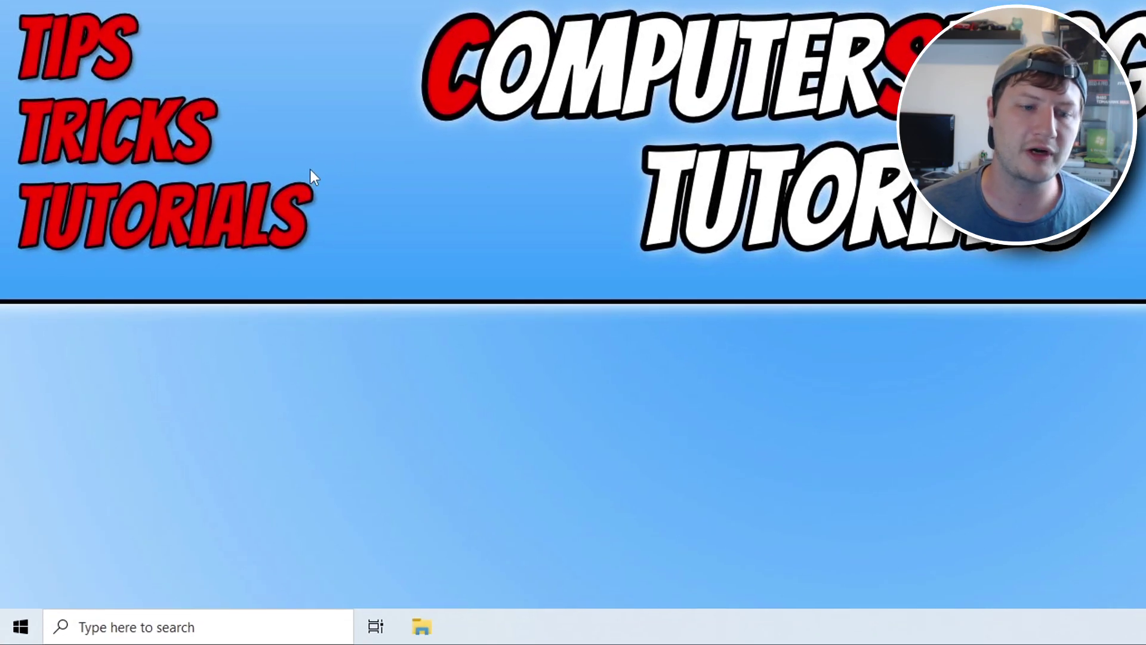
Open Device Manager, expand Display adapters and select the NVIDIA GeForce RTX 4060.
right_click(3, 634)
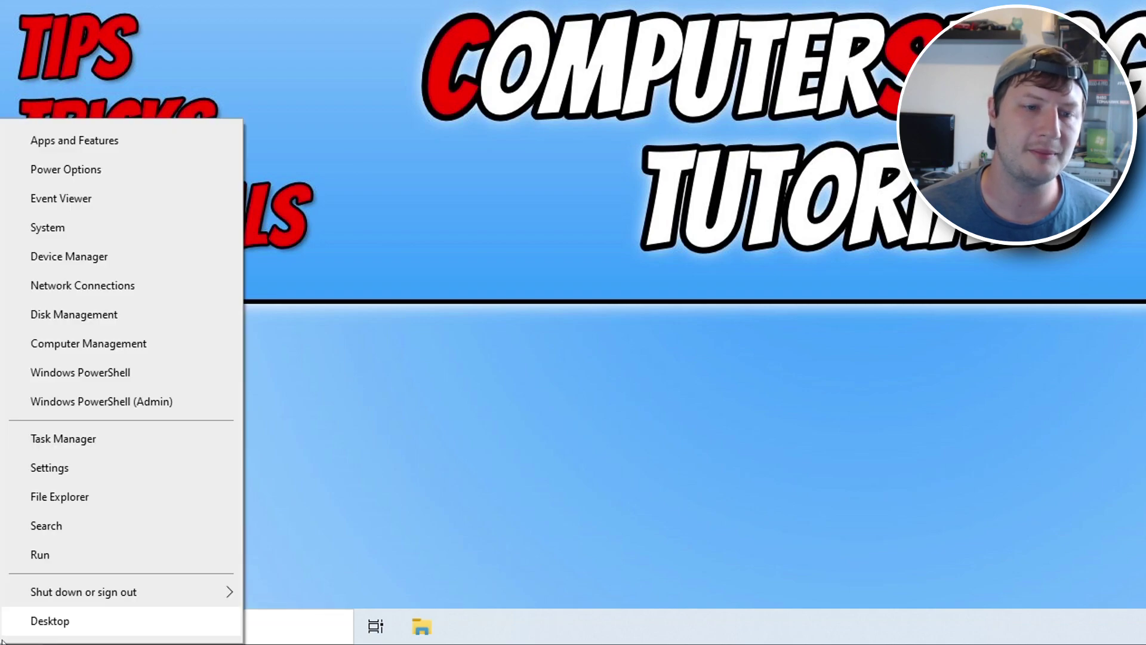
left_click(119, 262)
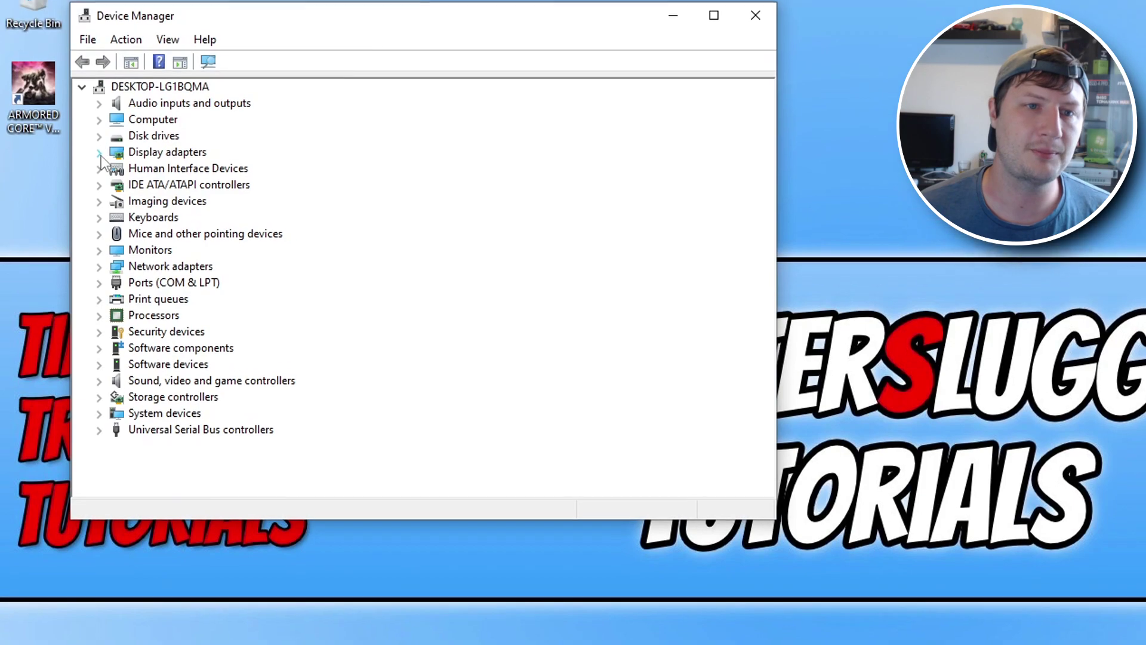
left_click(100, 190)
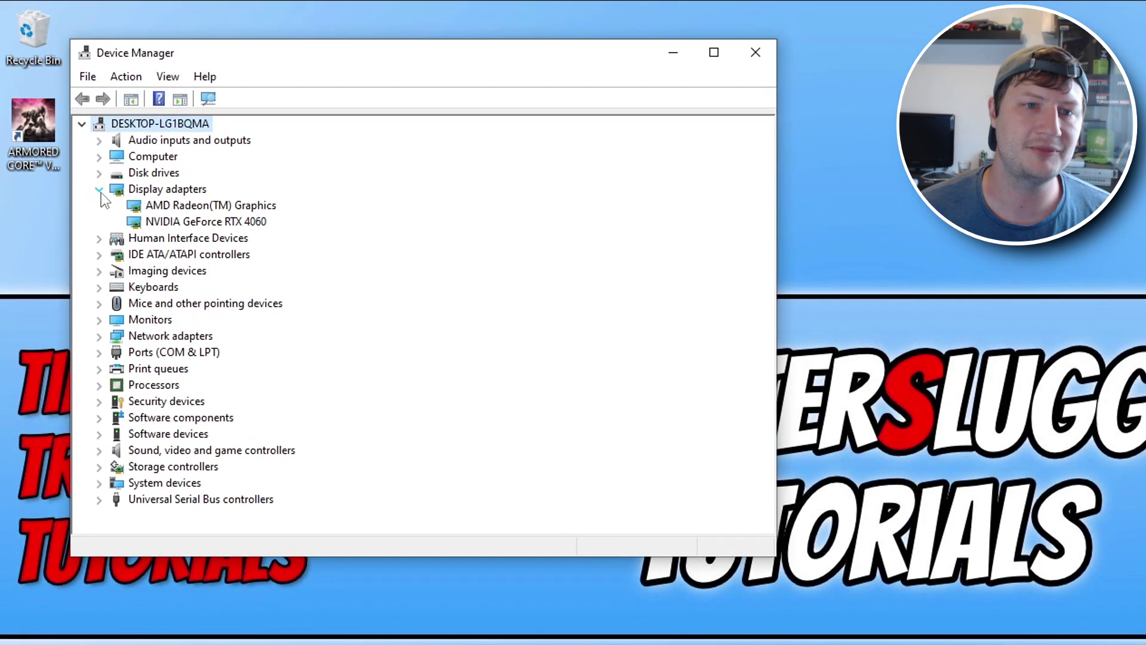
left_click(255, 220)
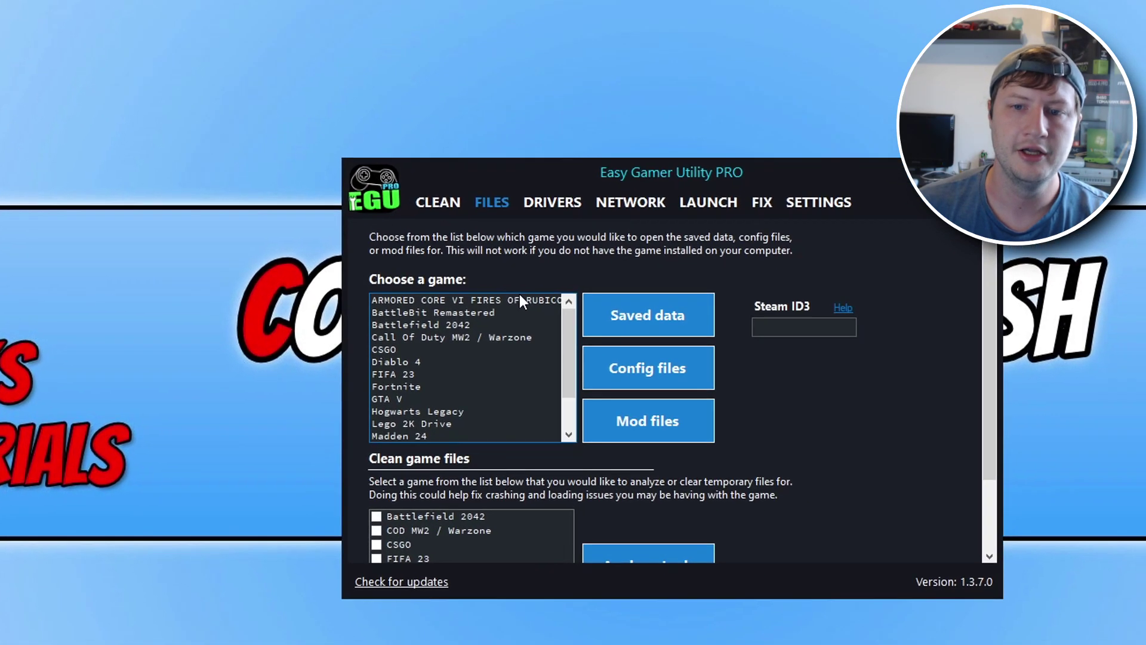
Open the config files folder for ARMORED CORE VI FIRES OF RUBICON from the FILES list.
left_click(582, 332)
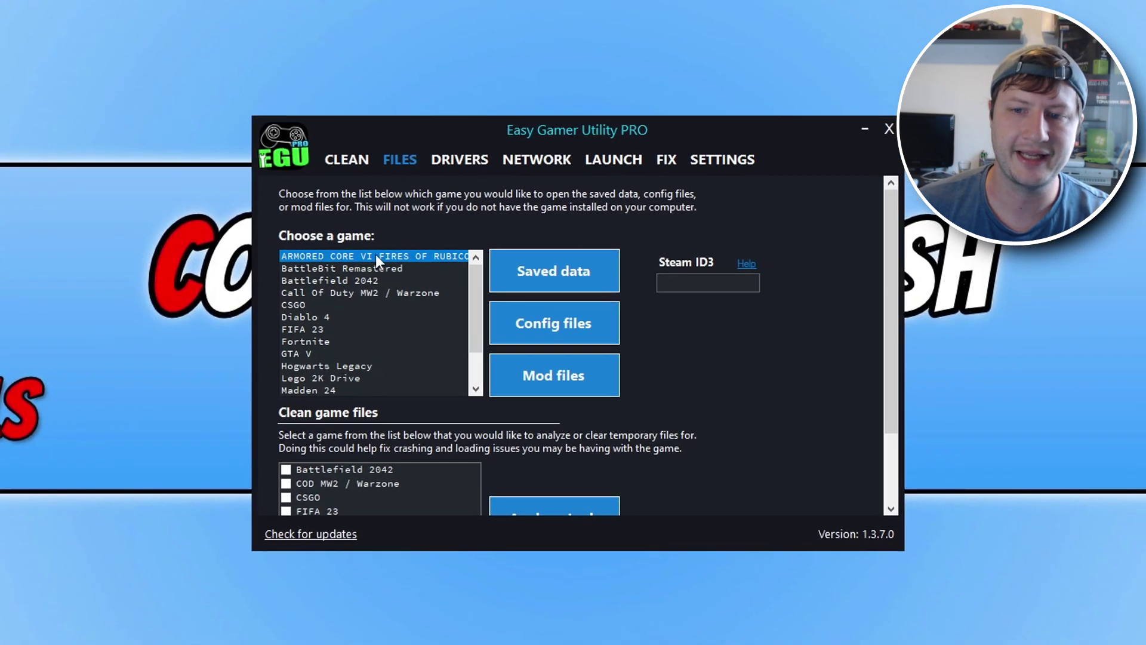
left_click(561, 321)
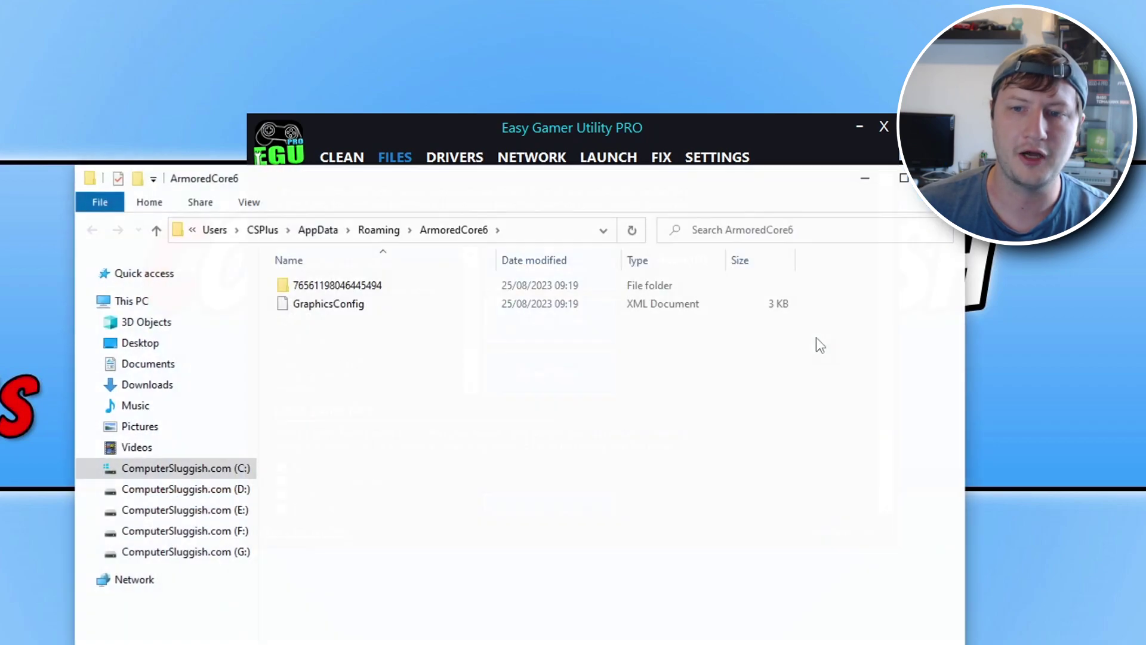
Move the ArmoredCore6 folder window up over the utility and select GraphicsConfig.
left_click_drag(504, 183, 522, 67)
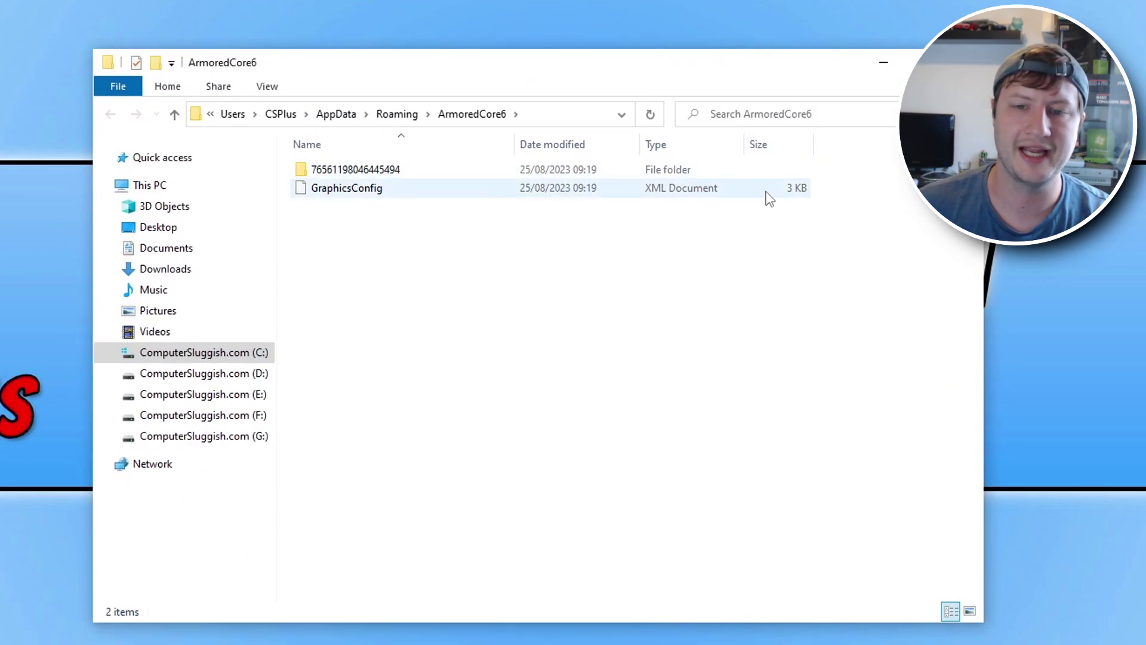
left_click_drag(479, 293, 384, 194)
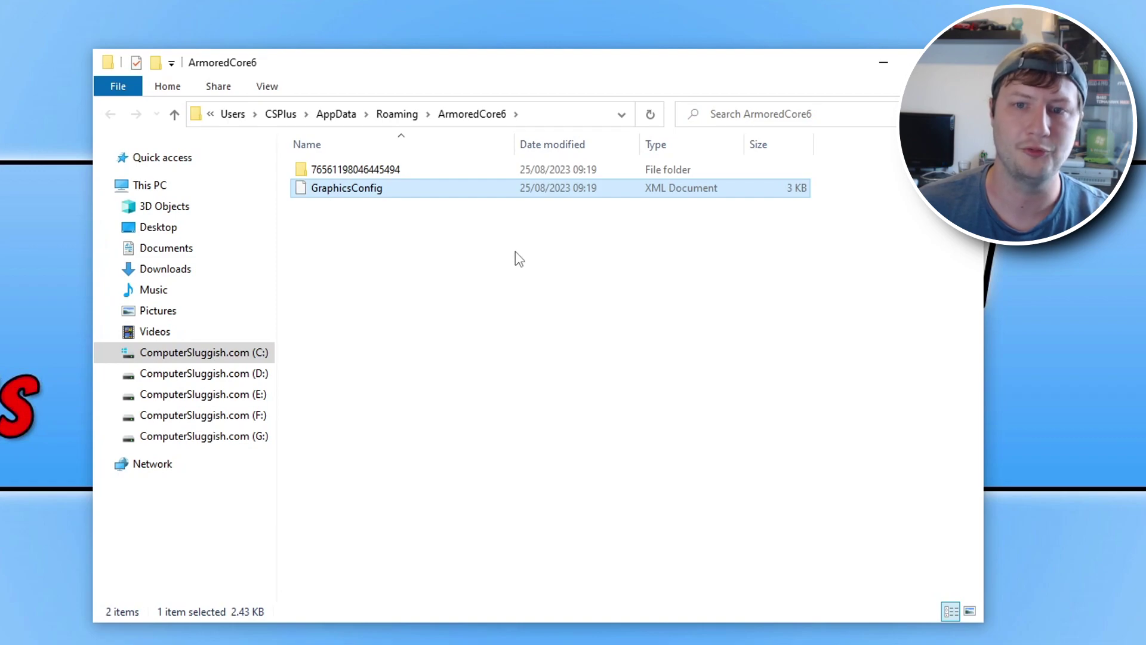
Rename GraphicsConfig to GraphicsConfigbk by appending 'bk' to its name.
right_click(330, 193)
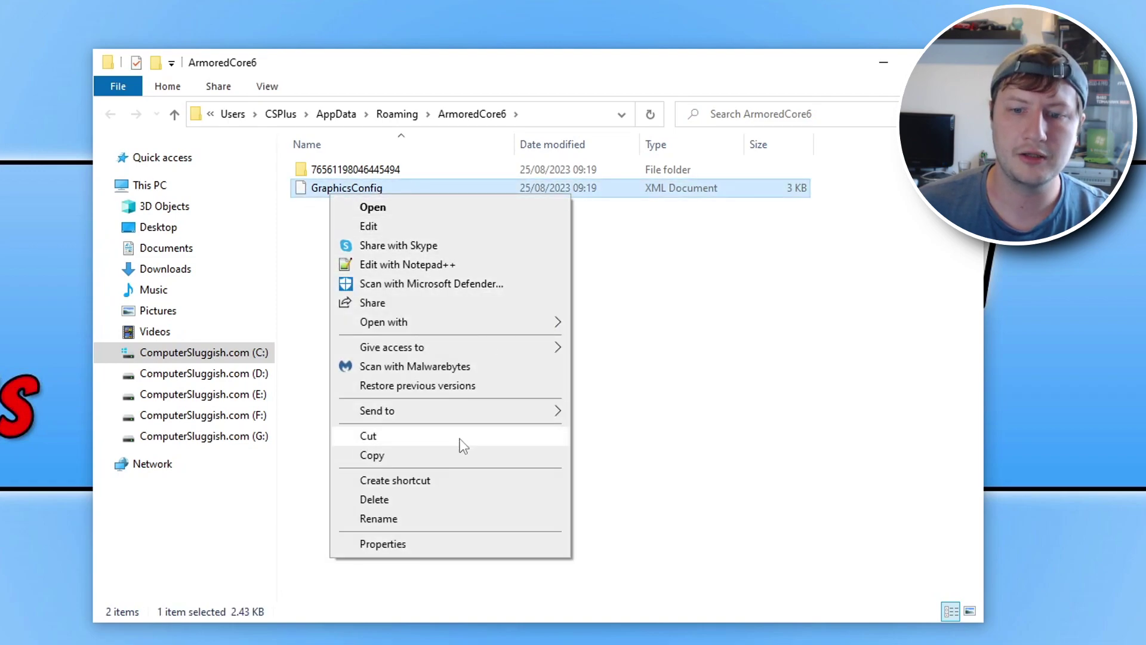
left_click(379, 518)
key("End")
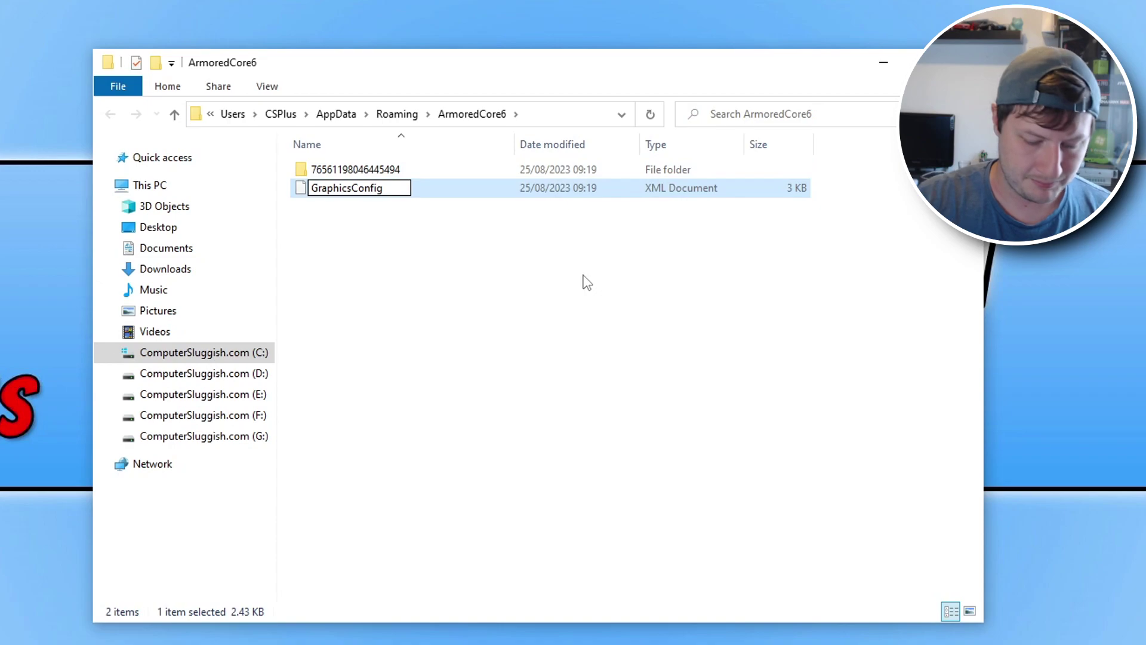
type("bk")
key("Return")
left_click(587, 282)
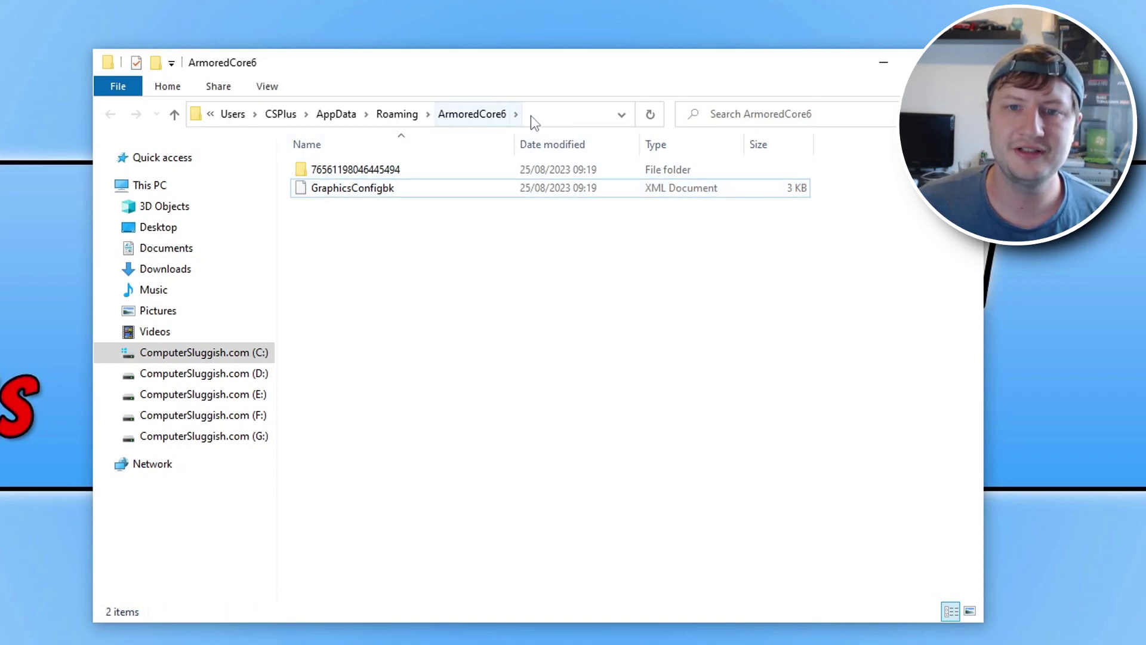
Go to %appdata% and open the ArmoredCore6 folder.
left_click(552, 113)
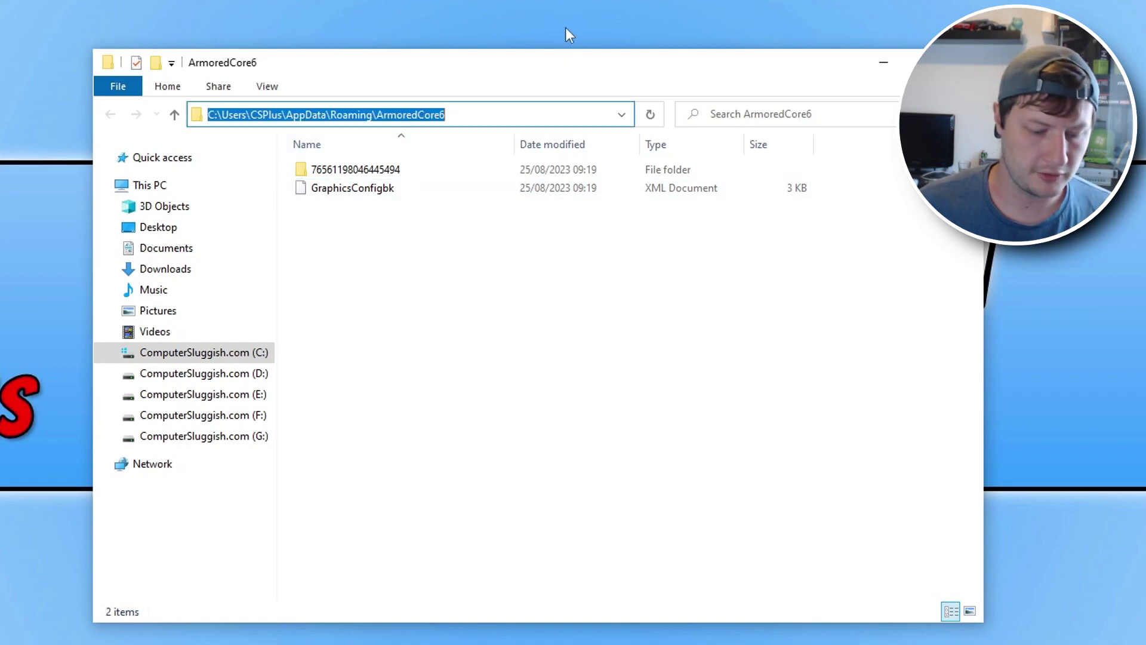
type("%appdata%")
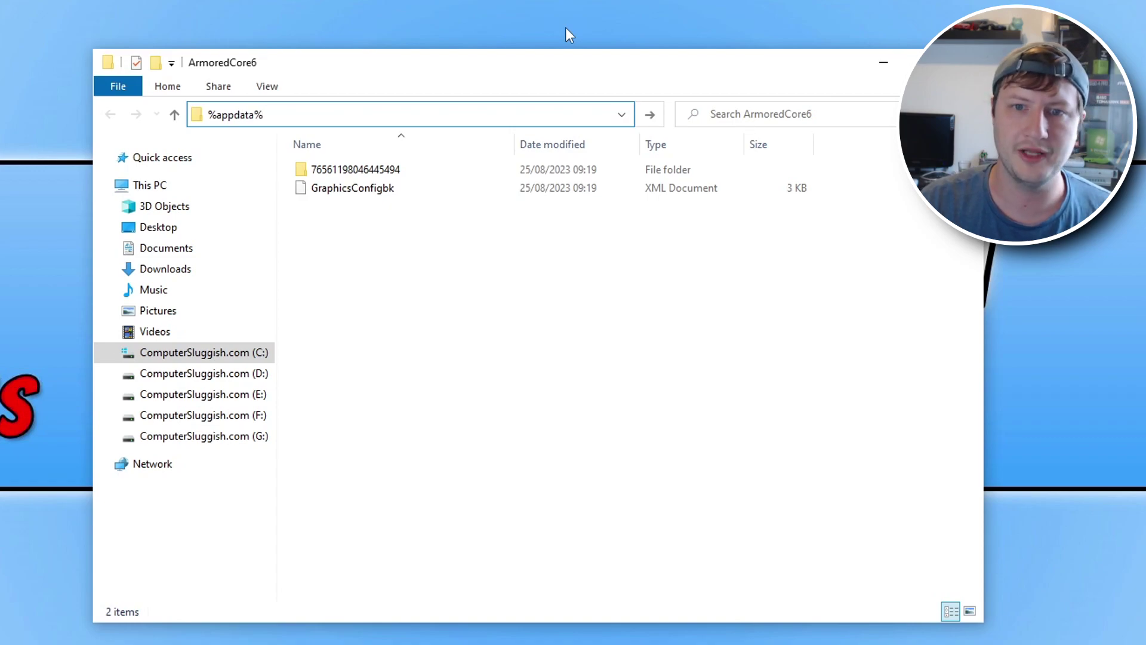
key("Return")
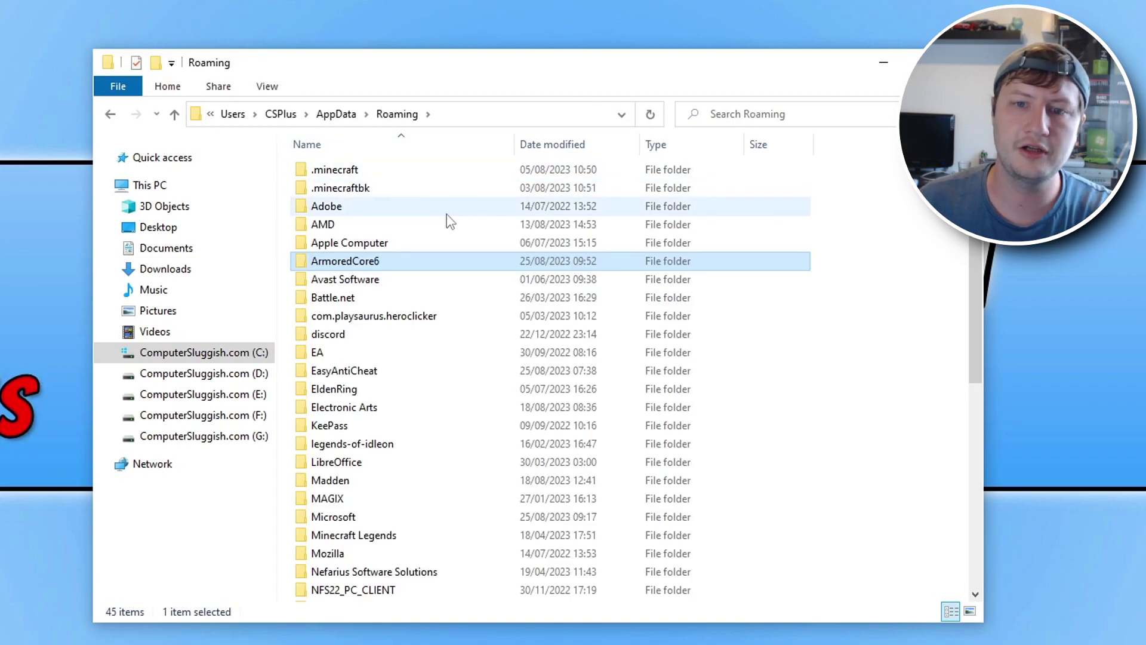
mouse_move(408, 269)
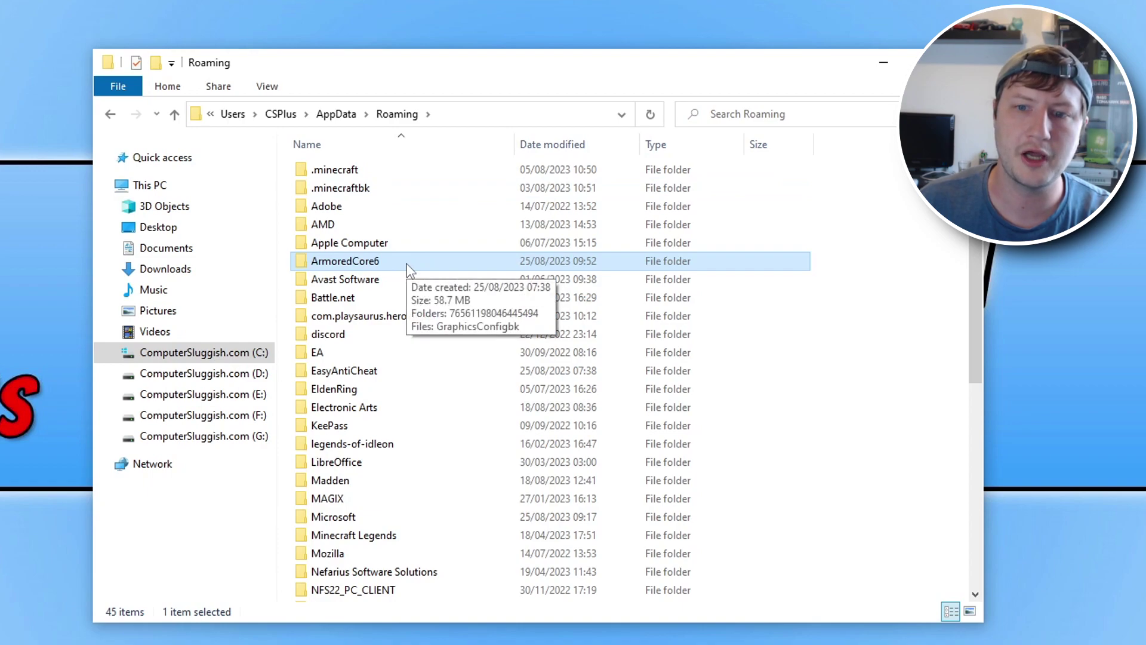
double_click(409, 265)
Select GraphicsConfigbk, then open the numbered save-data folder.
left_click_drag(418, 216, 370, 212)
left_click(382, 190)
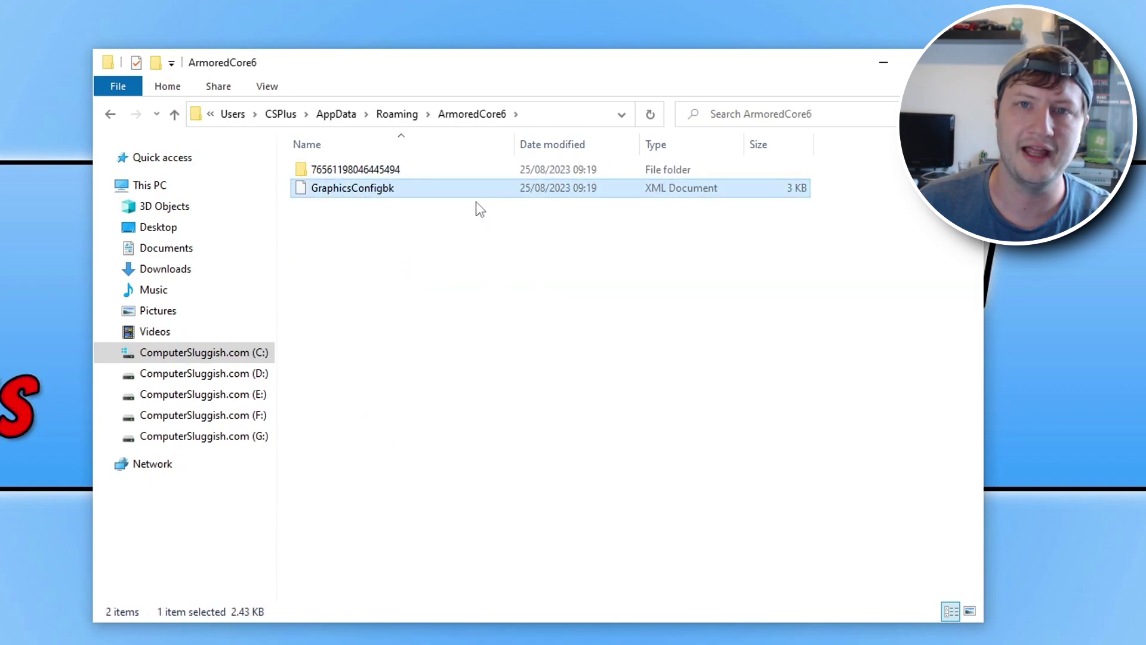
double_click(427, 164)
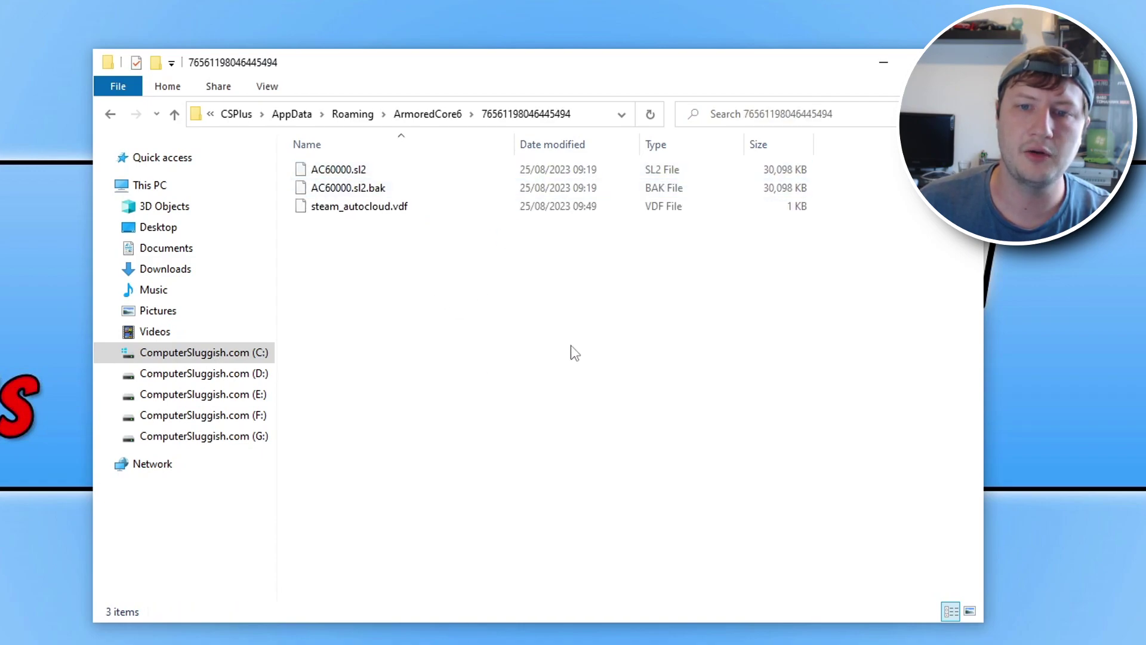
Return from the save-data folder to the ArmoredCore6 folder via the breadcrumb.
mouse_move(426, 273)
left_mouse_down()
mouse_move(384, 255)
mouse_move(432, 258)
left_mouse_up()
left_click(424, 113)
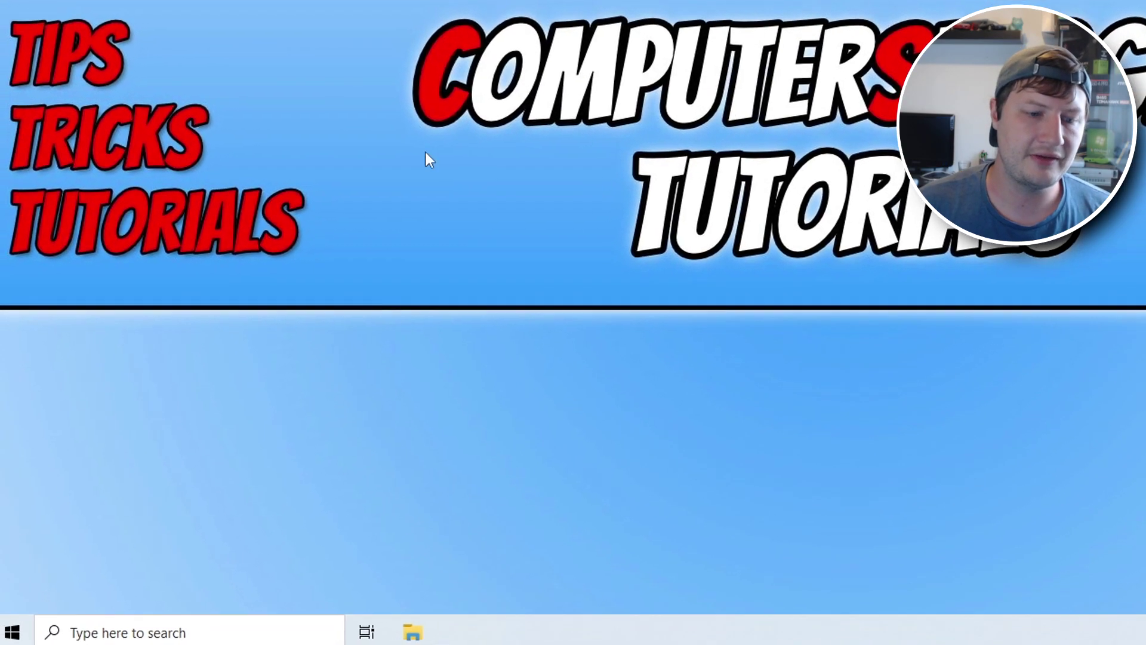
Search Start for 'control', launch Control Panel and go to Power Options.
left_click(21, 627)
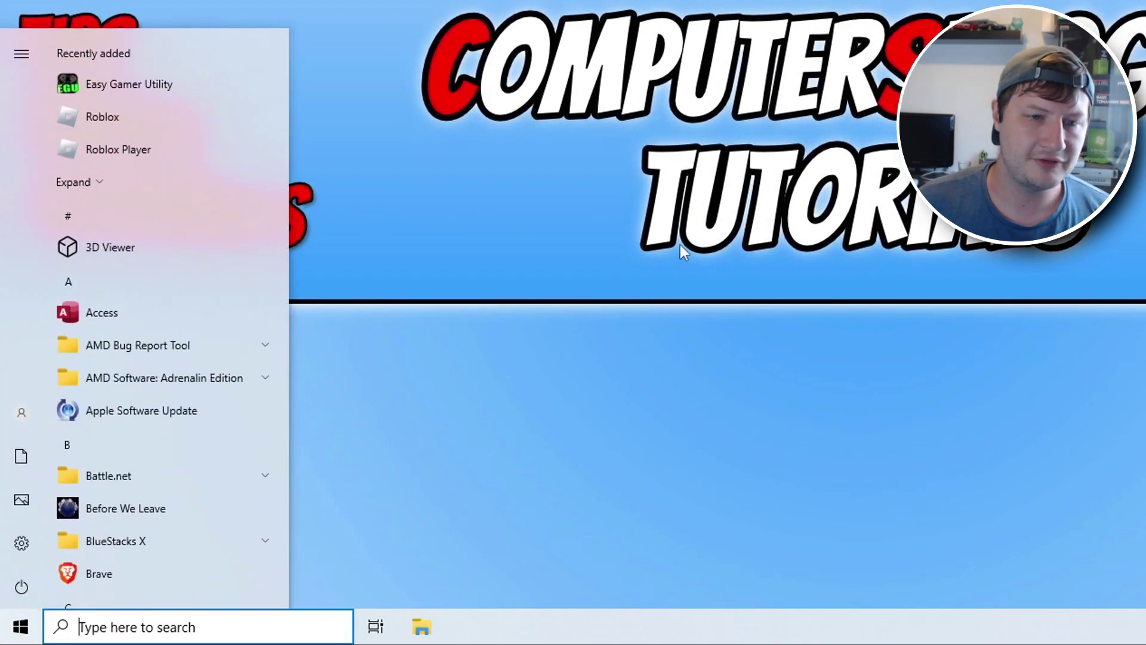
type("control")
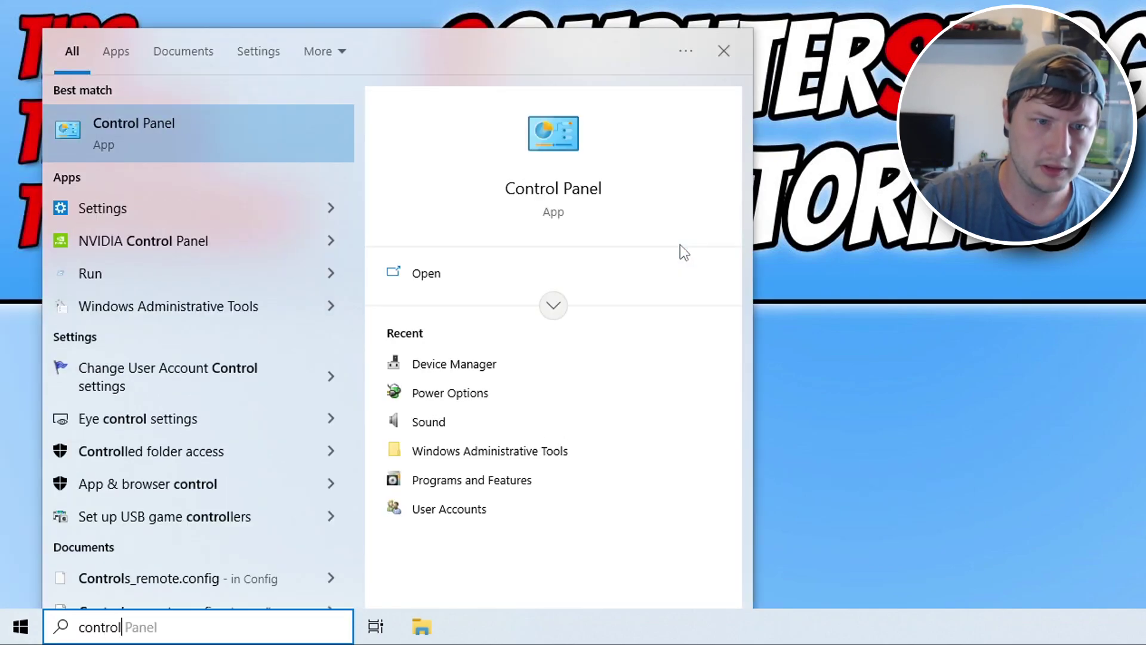
left_click(173, 132)
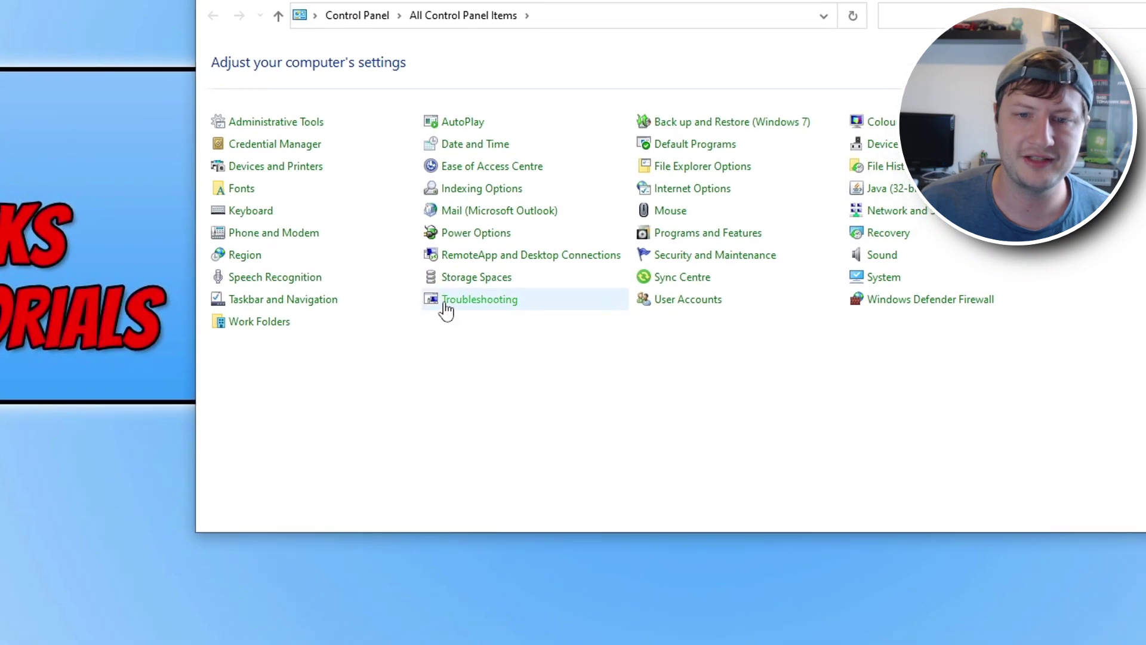
left_click(475, 233)
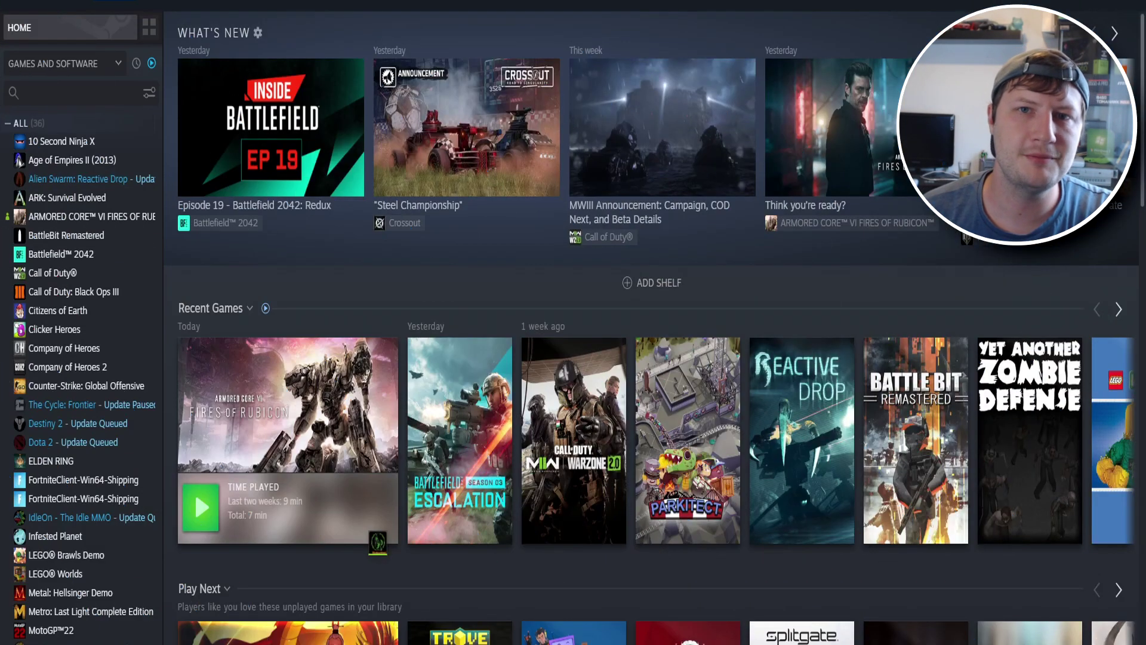
Open ARMORED CORE VI's Properties from the Steam Library and show its Installed Files page.
left_click(120, 220)
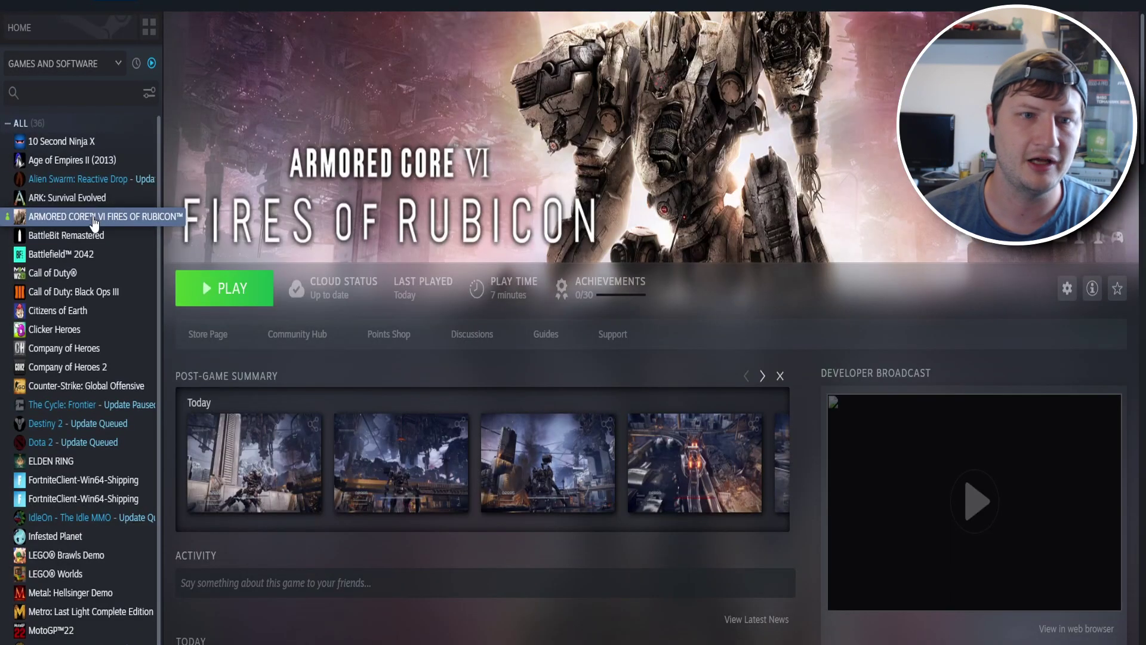
right_click(94, 220)
left_click(142, 341)
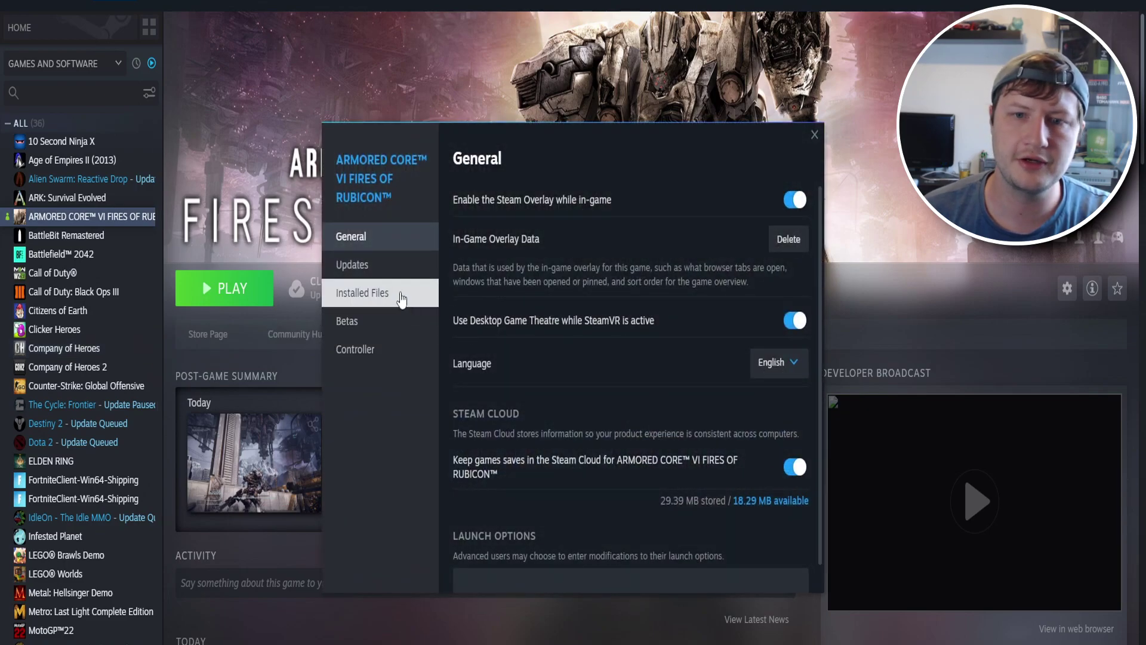
left_click(400, 297)
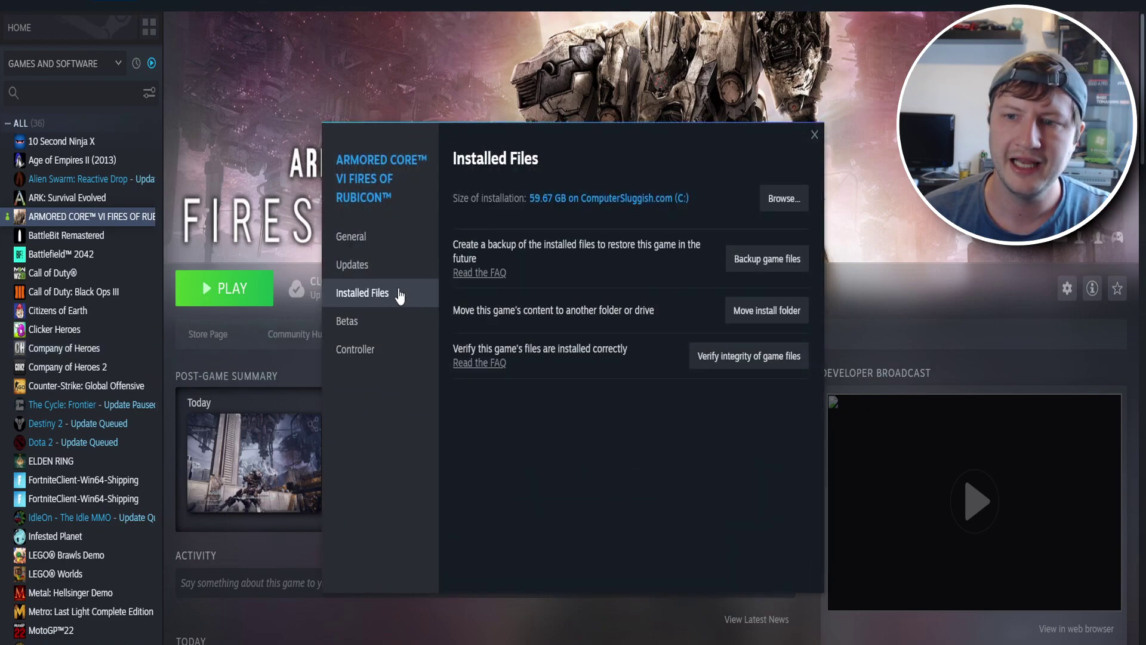